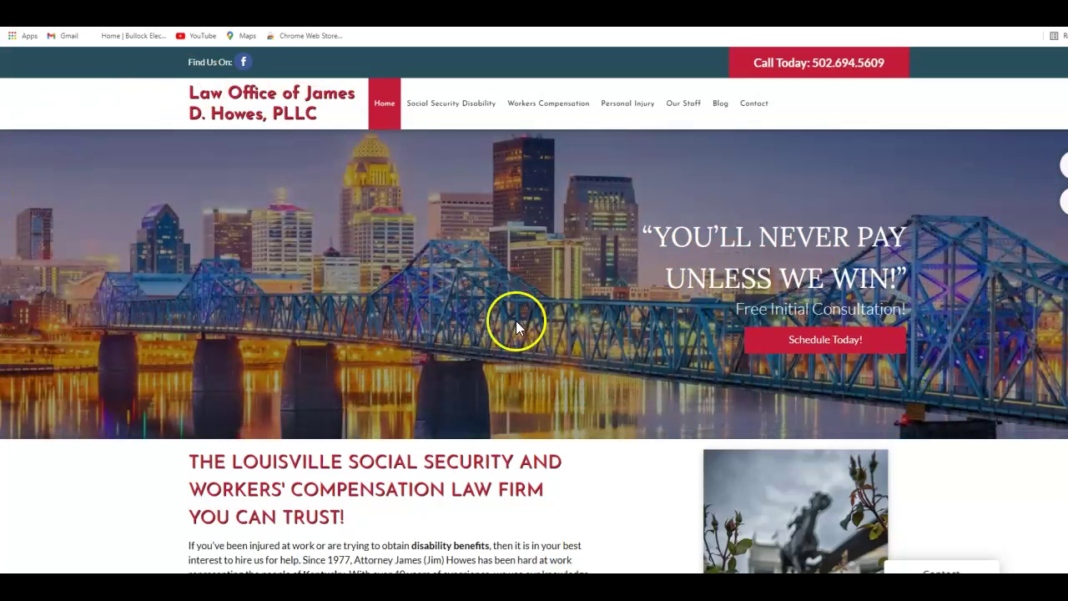
- Review the law office's home page from the hero banner through the practice areas and testimonial to the footer
scroll(496, 327, "down", 6)
scroll(501, 328, "down", 5)
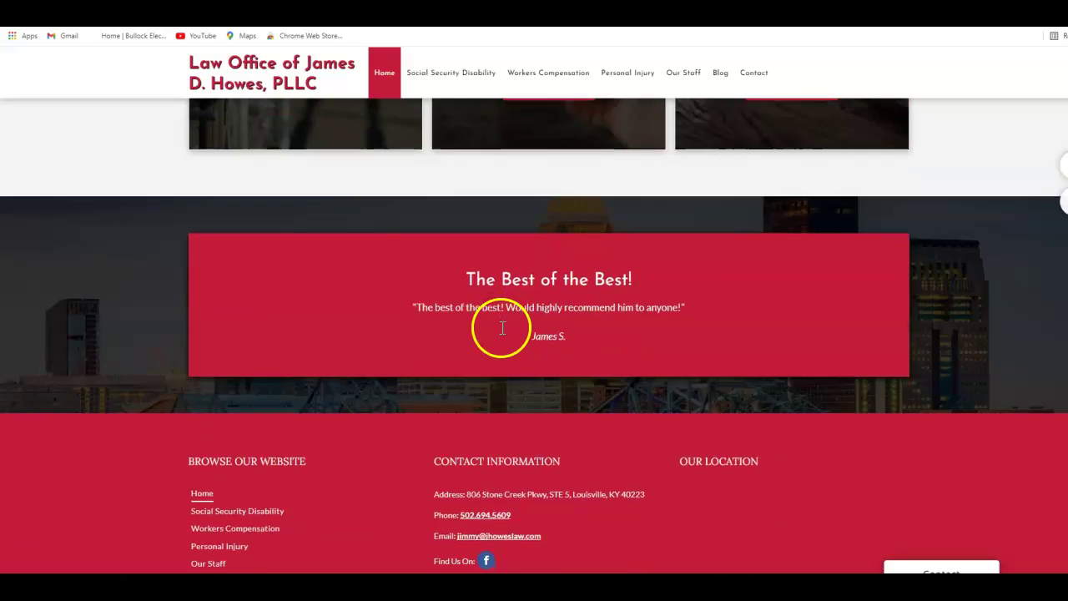
scroll(502, 324, "up", 11)
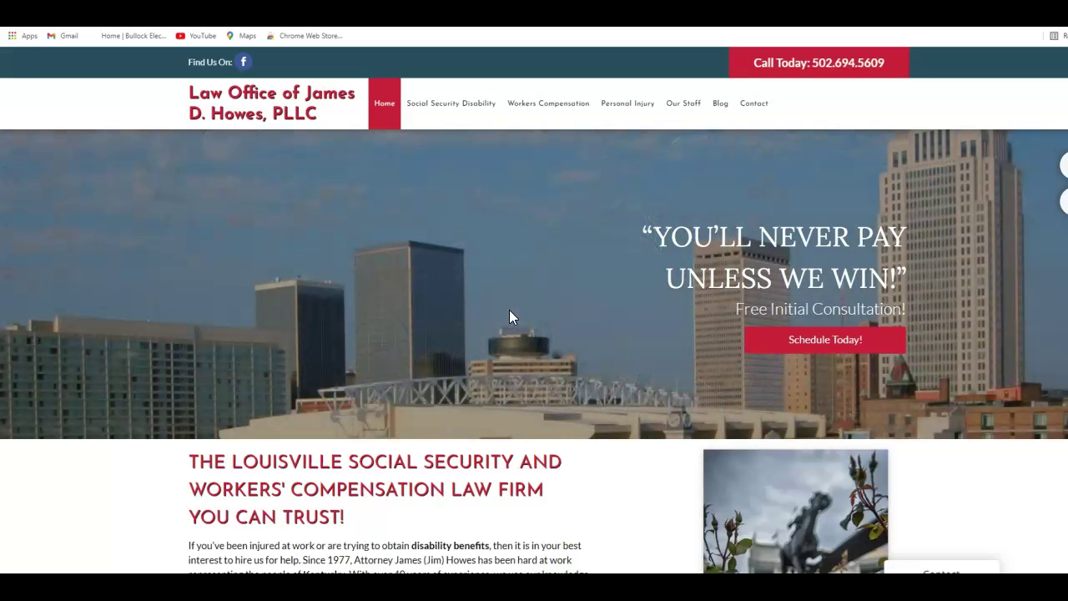
scroll(501, 309, "down", 2)
scroll(400, 309, "up", 2)
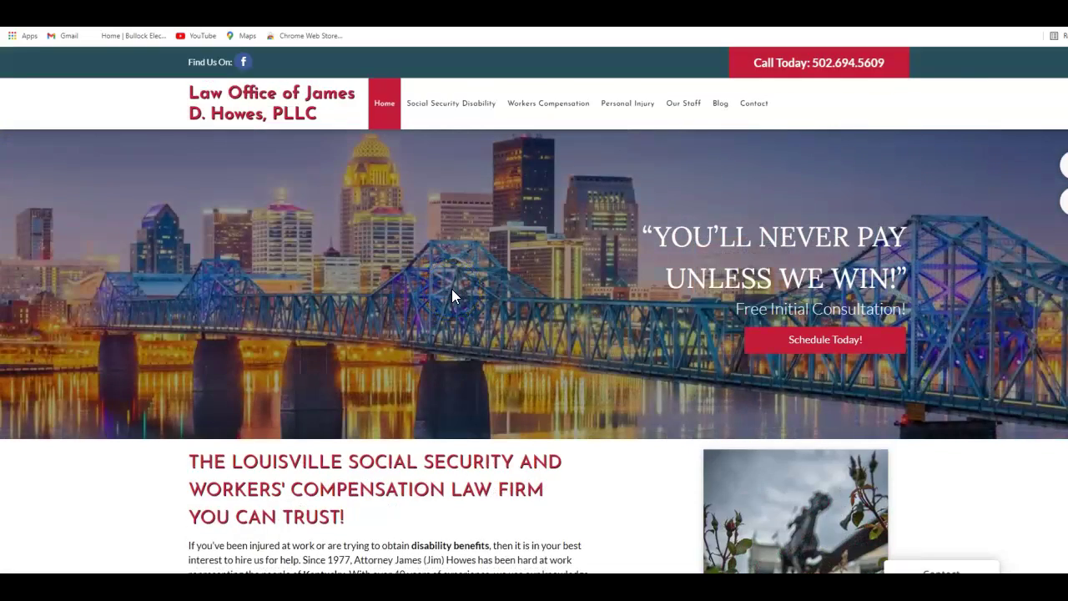
scroll(654, 284, "down", 3)
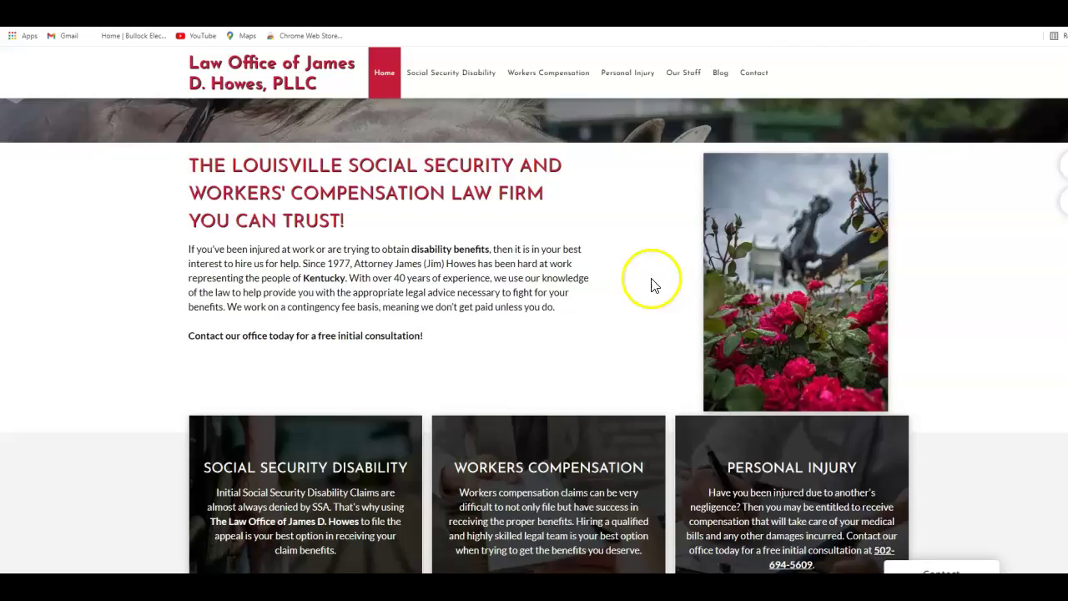
scroll(653, 283, "down", 4)
scroll(655, 281, "up", 7)
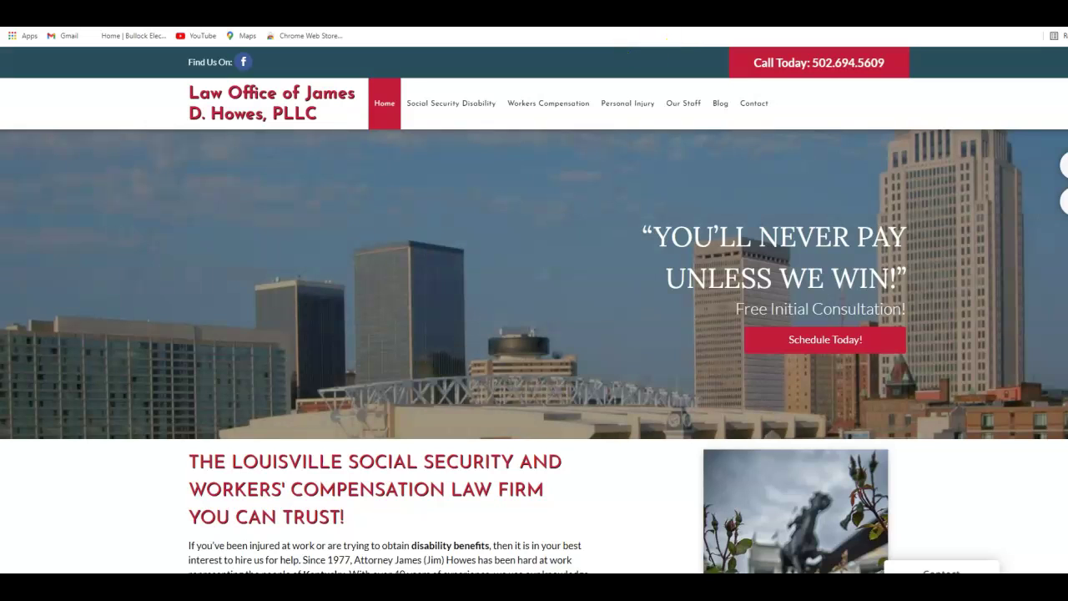
- Switch to the Yahoo results for "louisville law firms" and examine the ads and the local map listings
left_click(734, 15)
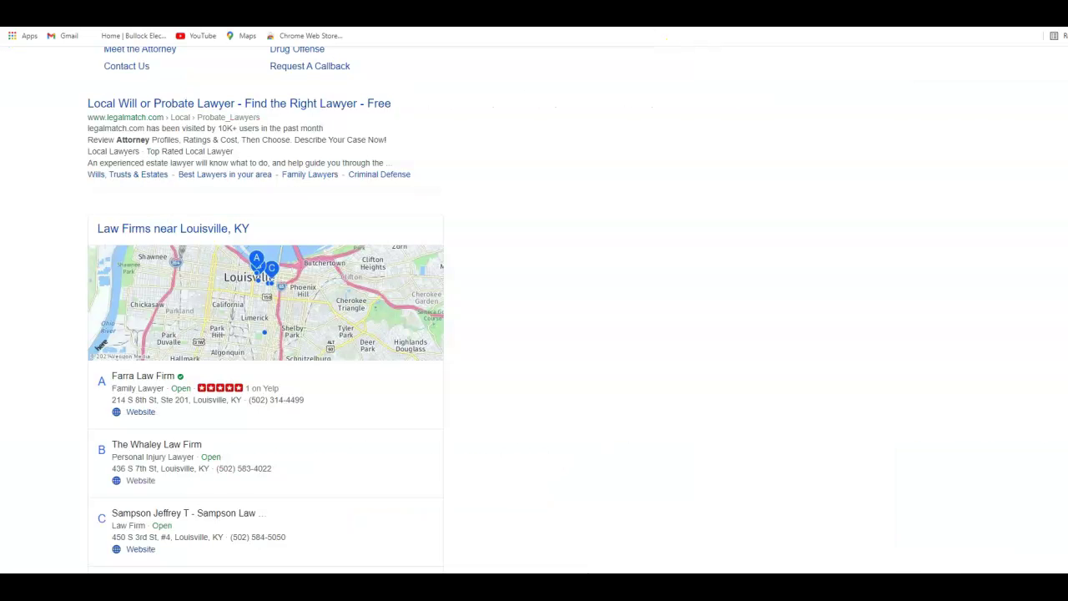
scroll(575, 233, "up", 4)
scroll(574, 233, "up", 2)
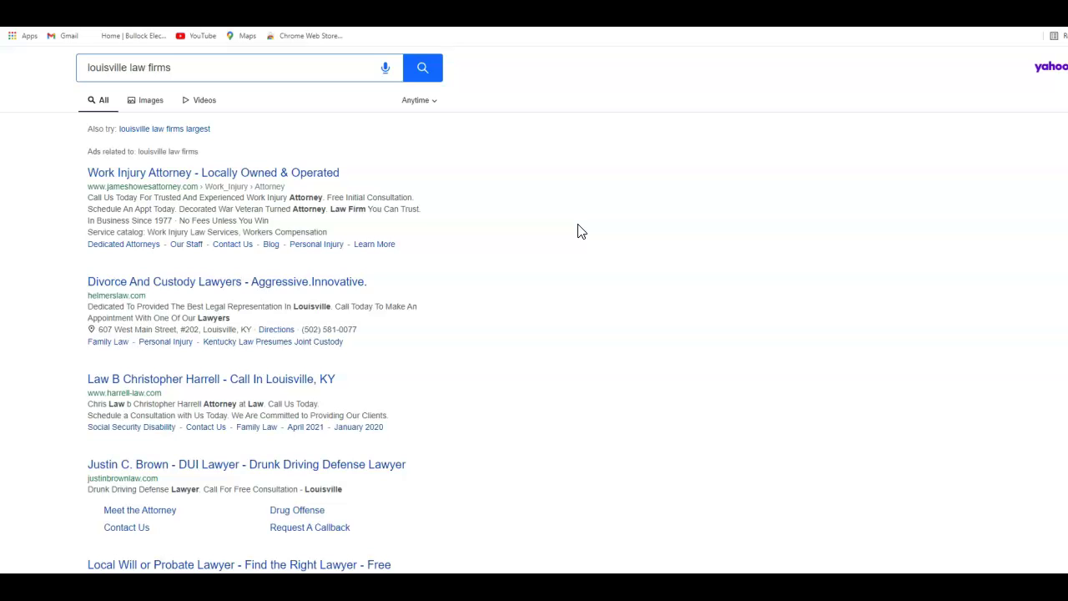
scroll(233, 267, "down", 2)
scroll(234, 267, "up", 2)
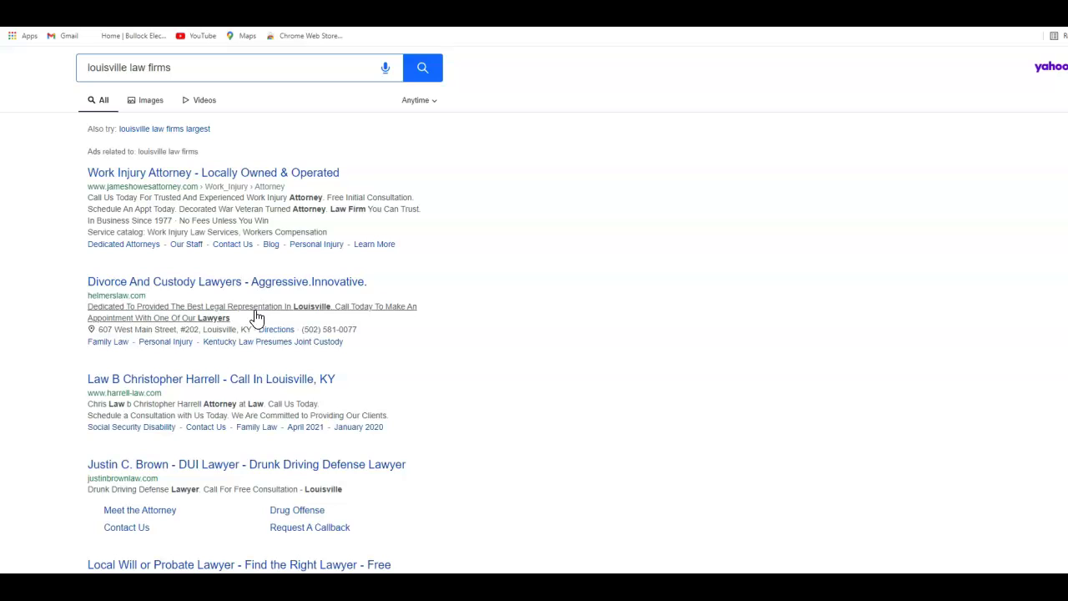
left_click(332, 310)
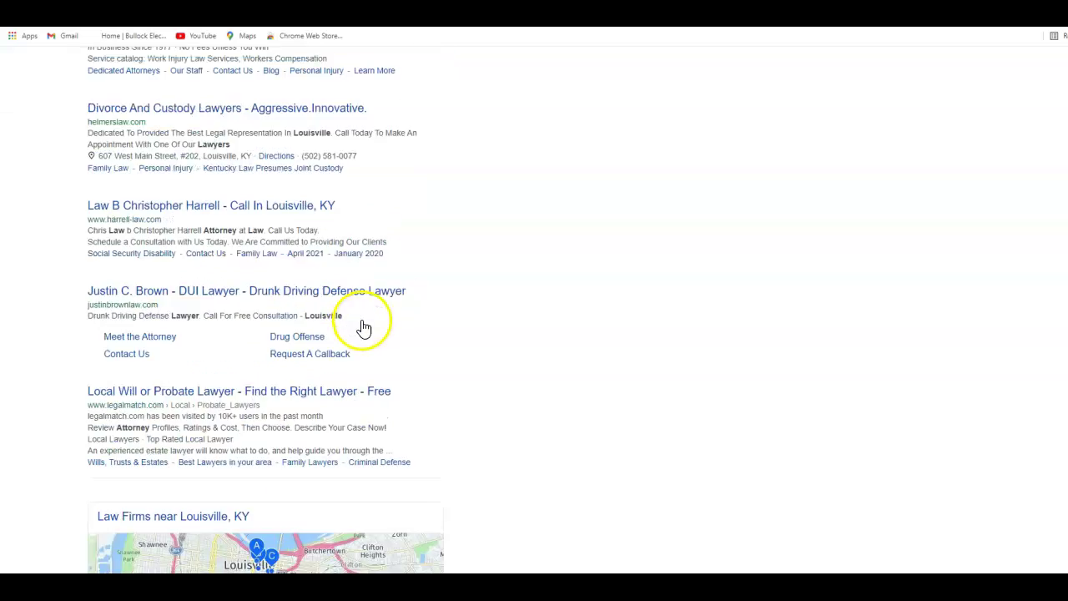
scroll(364, 327, "down", 5)
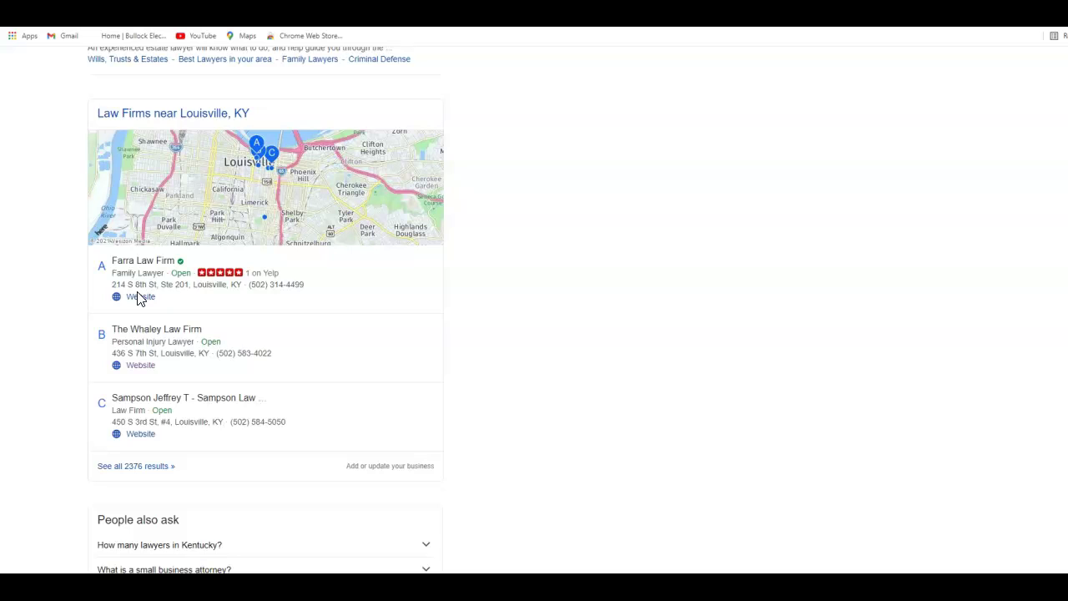
- Open The Whaley Law Firm's website and examine its home page content, consultation form, videos and sidebar resources
left_click(143, 285)
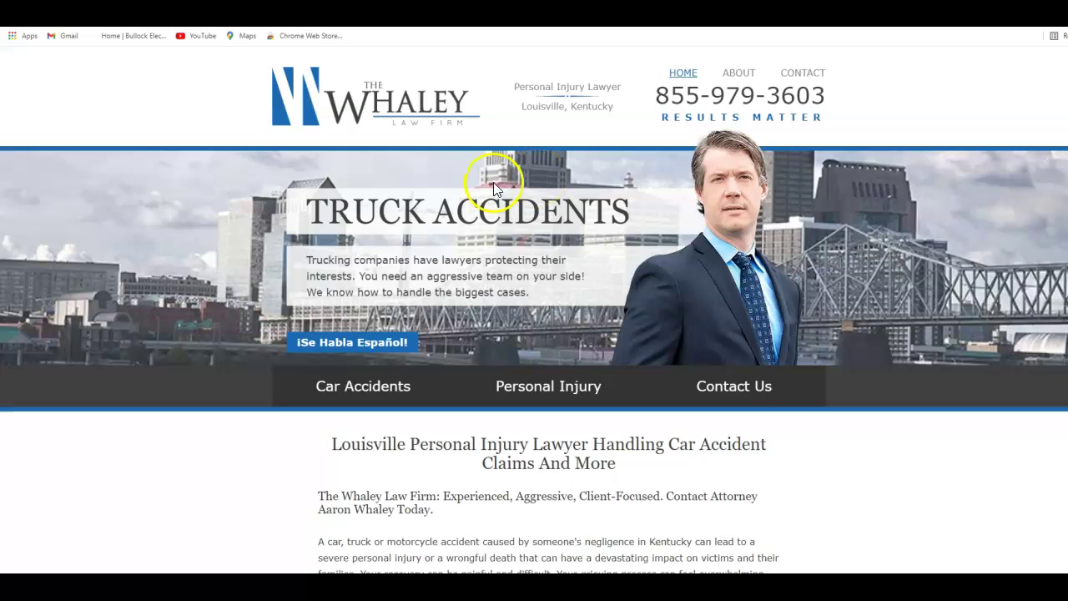
scroll(663, 266, "down", 3)
scroll(663, 265, "down", 9)
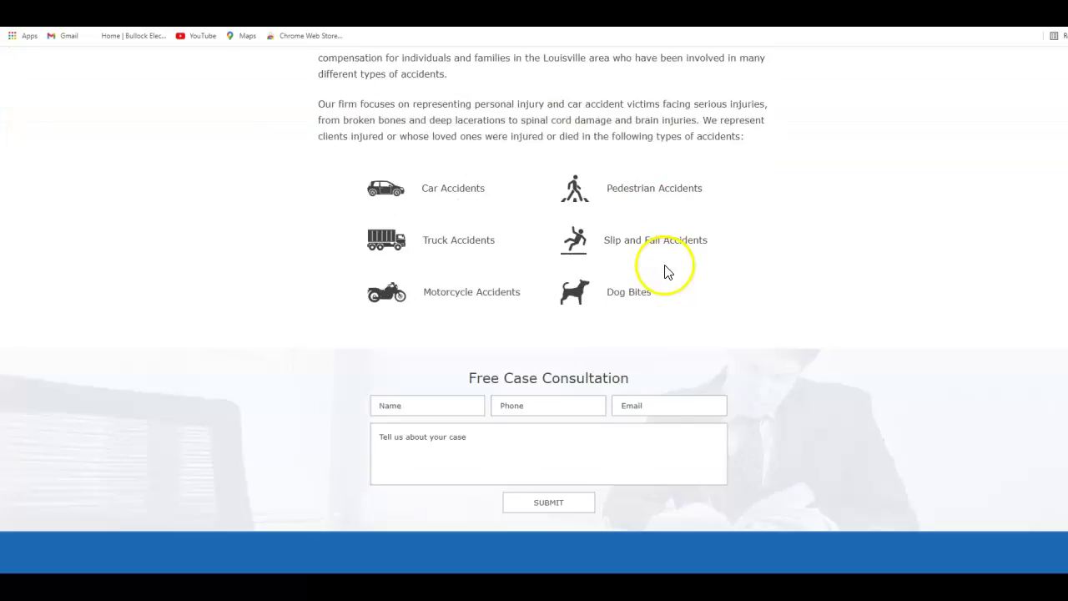
scroll(672, 270, "up", 4)
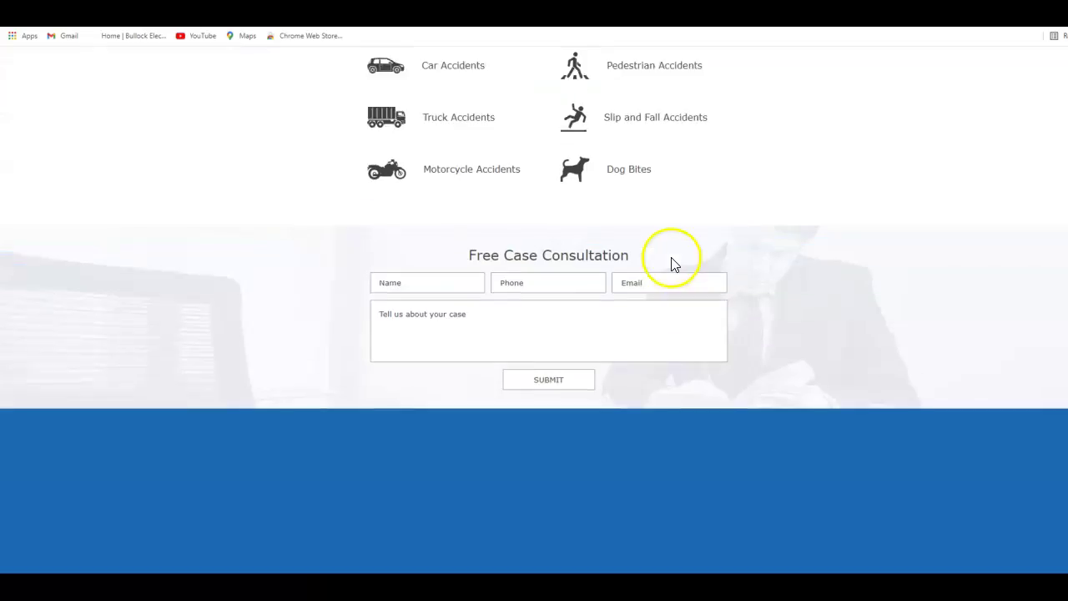
scroll(672, 267, "down", 11)
scroll(676, 266, "down", 9)
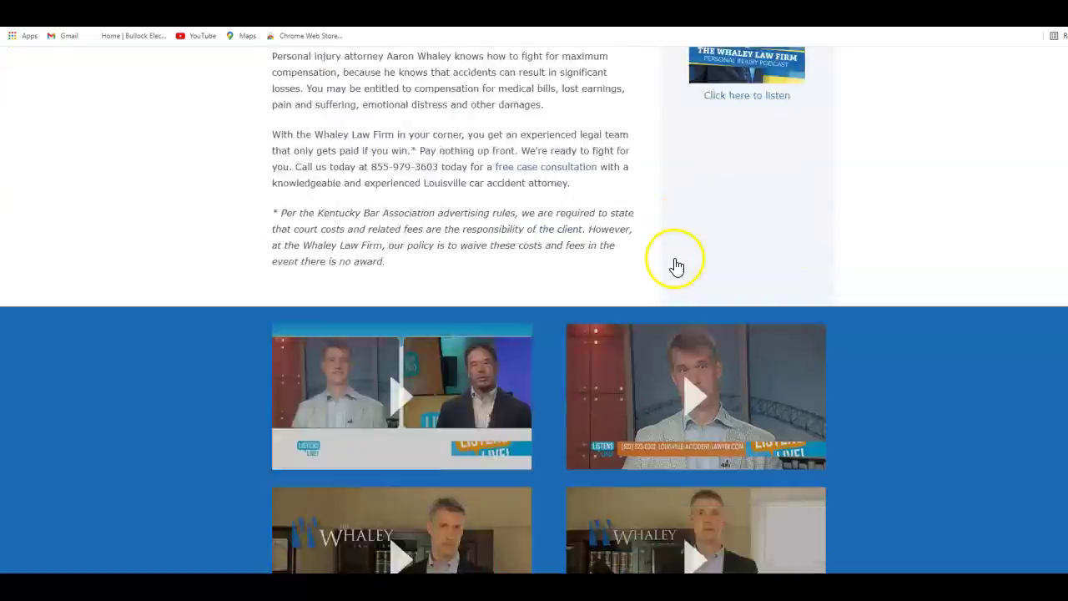
scroll(676, 265, "up", 4)
scroll(642, 236, "up", 3)
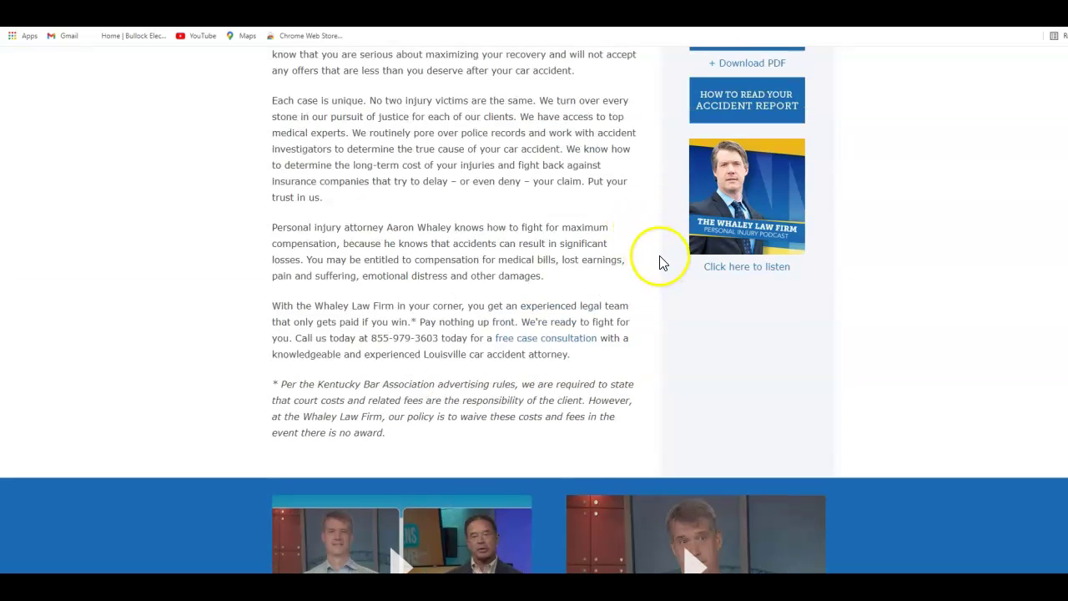
scroll(656, 255, "down", 3)
scroll(655, 250, "up", 15)
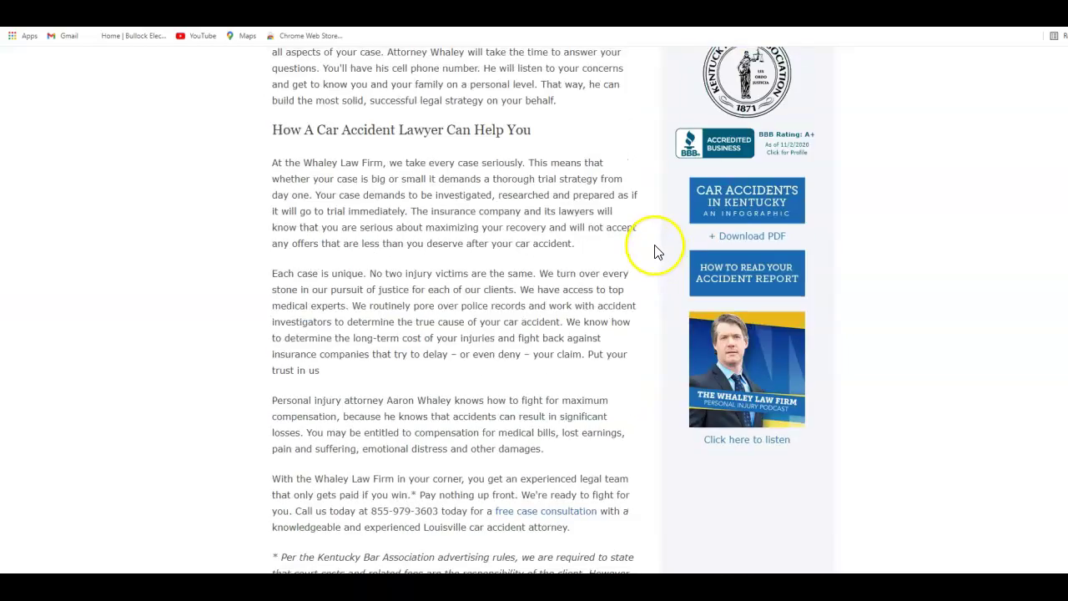
scroll(647, 244, "up", 5)
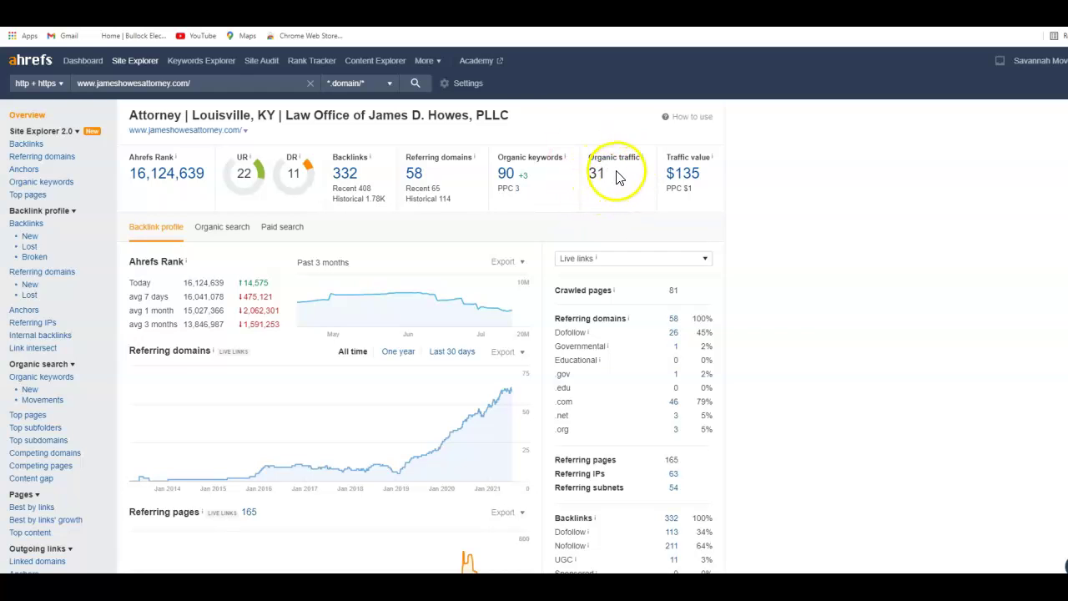
left_click(511, 175)
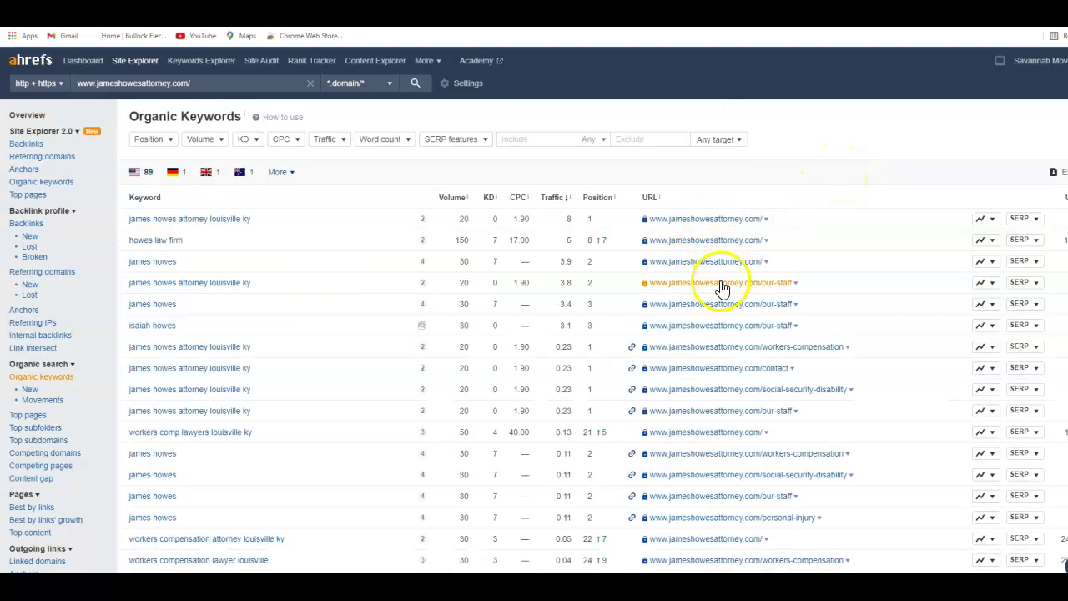
scroll(716, 288, "down", 2)
scroll(719, 288, "up", 1)
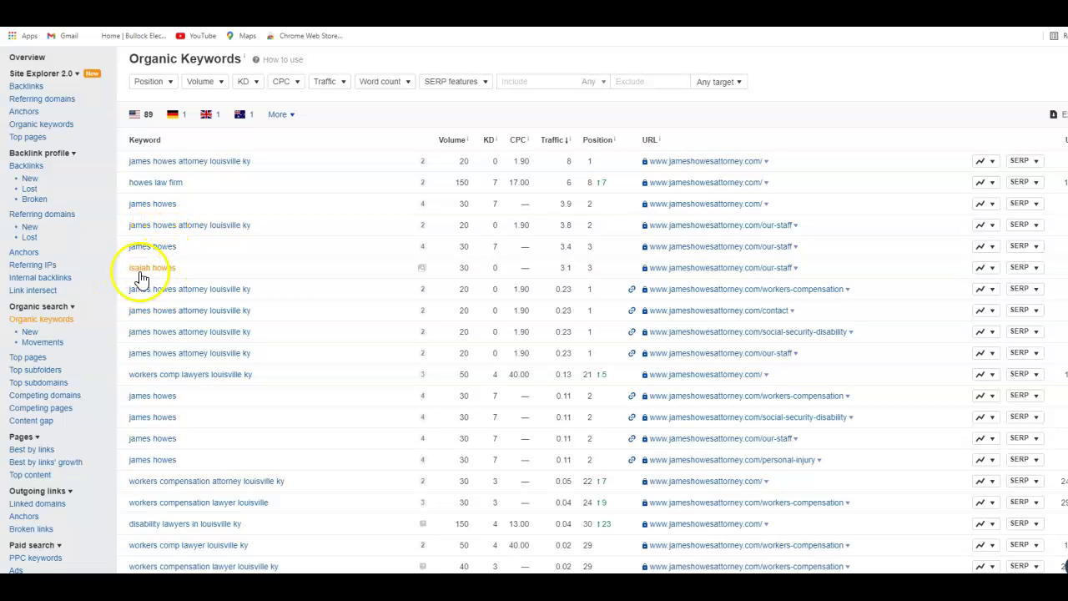
left_click(598, 142)
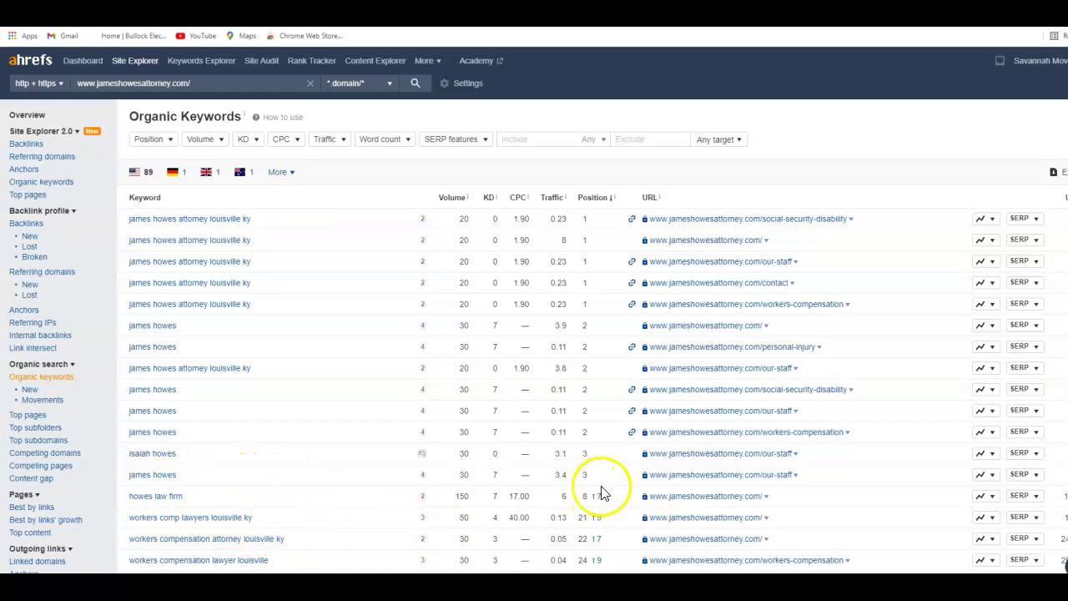
- Examine the position, volume and traffic of the ranking keywords, comparing name searches with workers compensation and disability terms
scroll(609, 489, "down", 2)
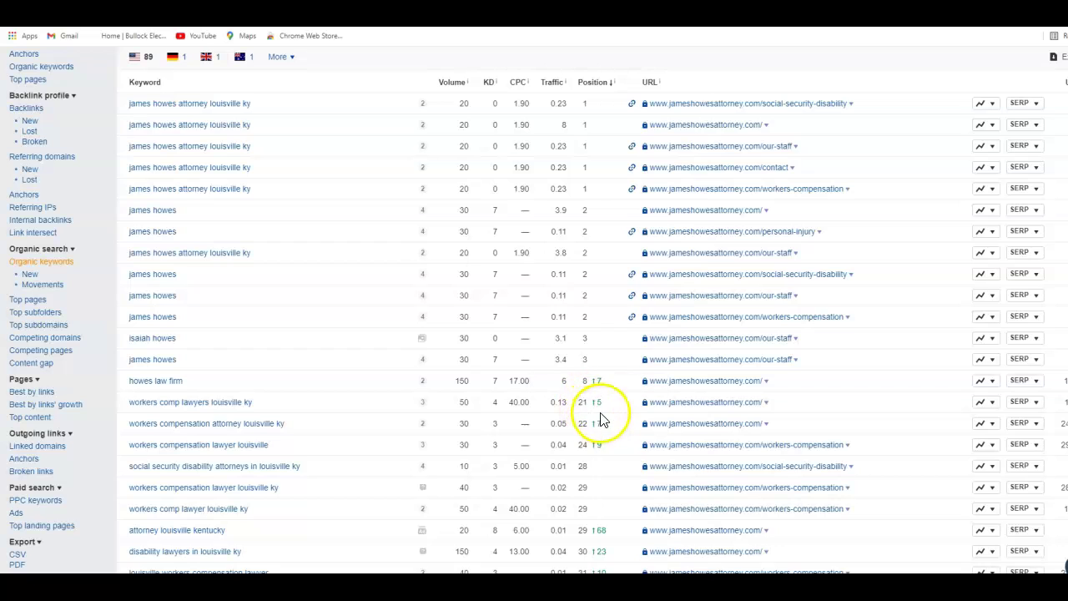
mouse_move(600, 401)
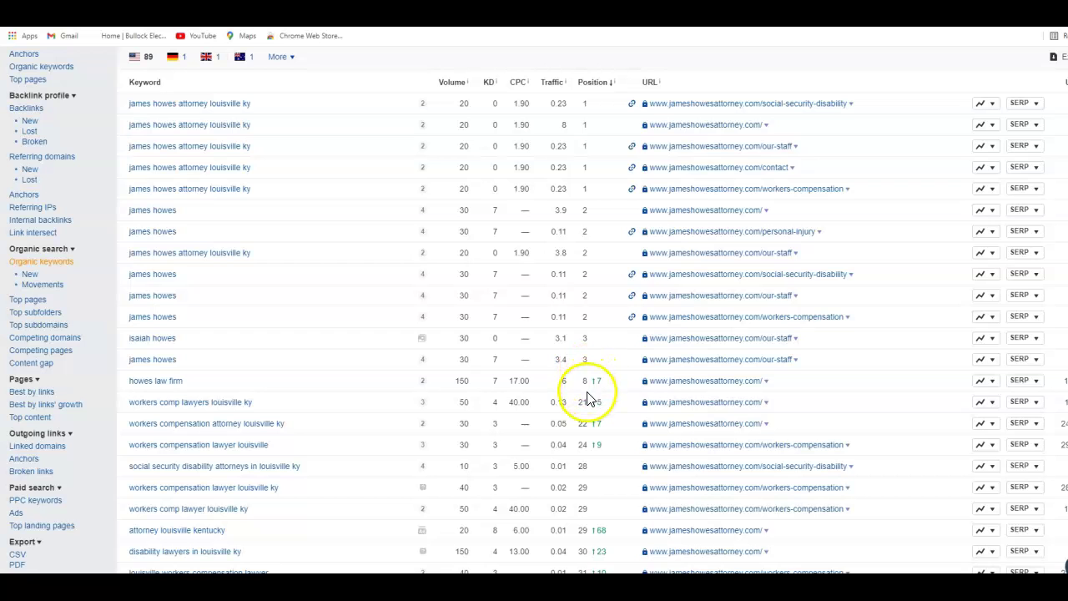
scroll(600, 491, "down", 4)
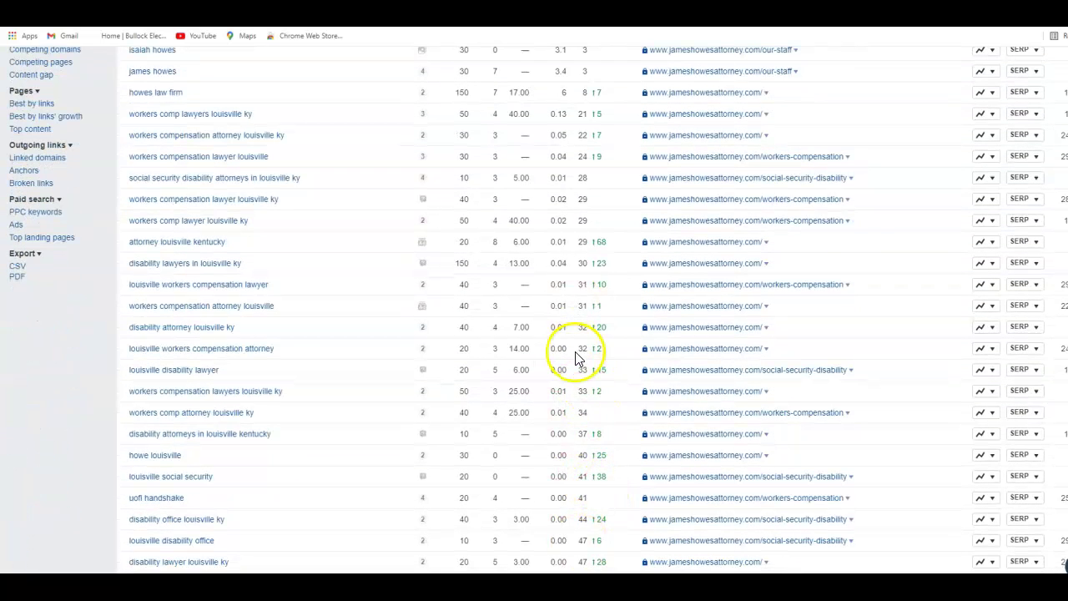
scroll(576, 357, "up", 4)
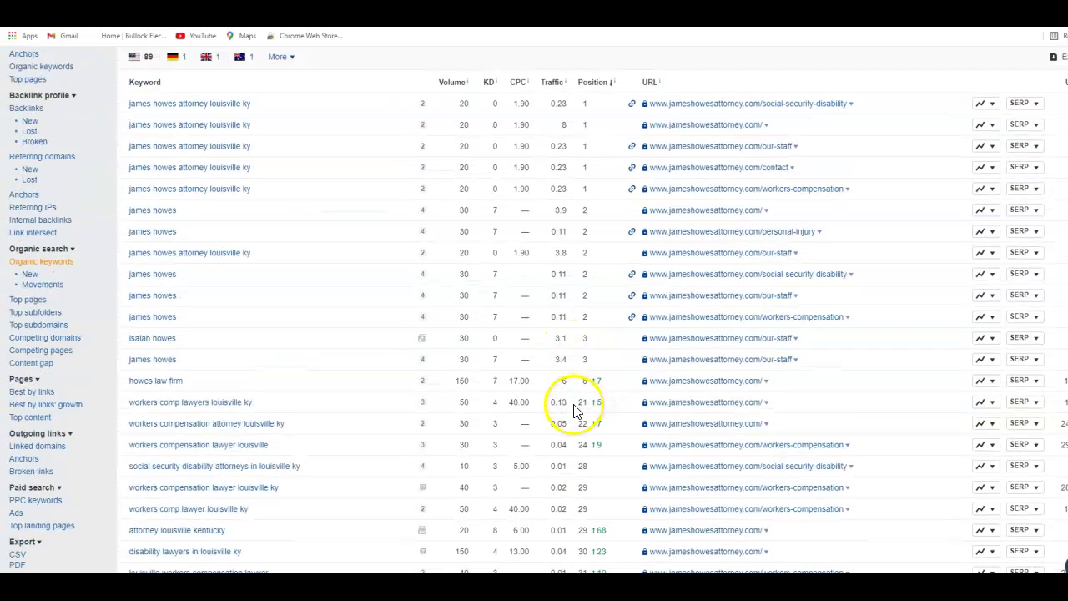
scroll(558, 388, "up", 2)
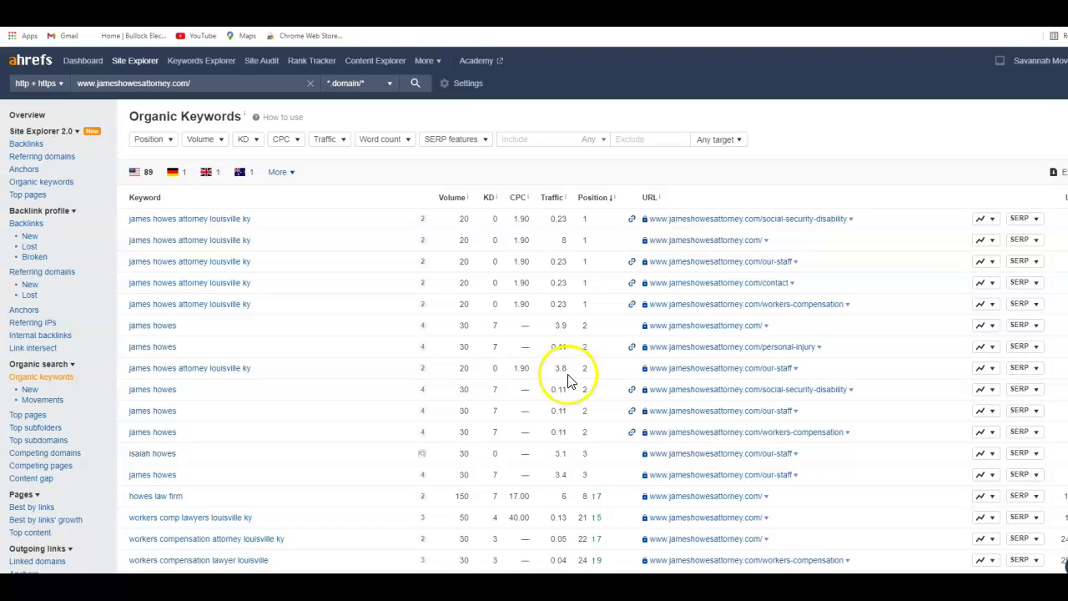
scroll(567, 380, "down", 2)
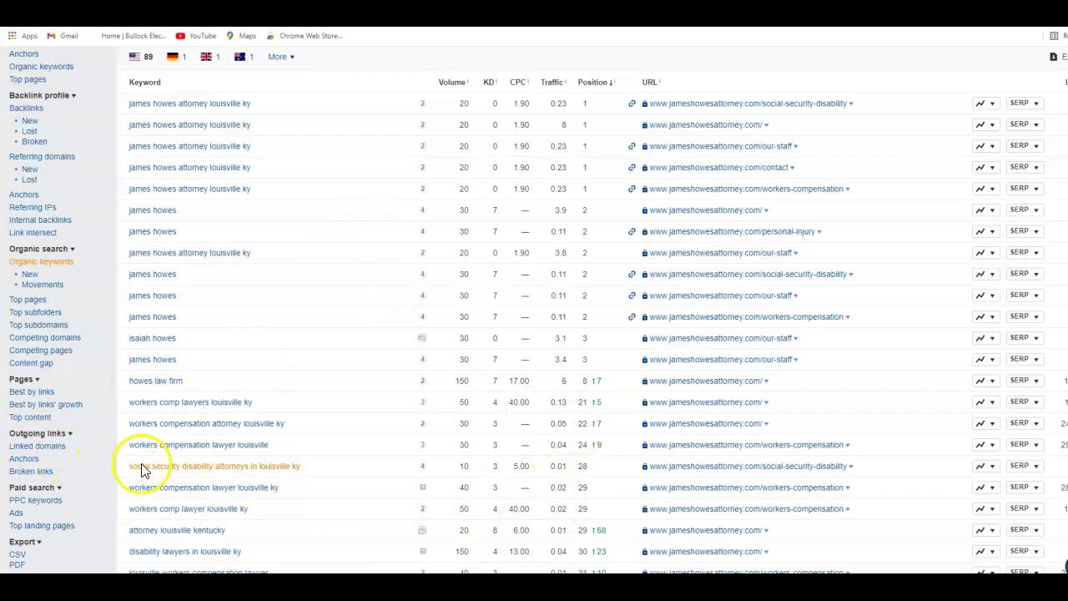
scroll(534, 364, "up", 2)
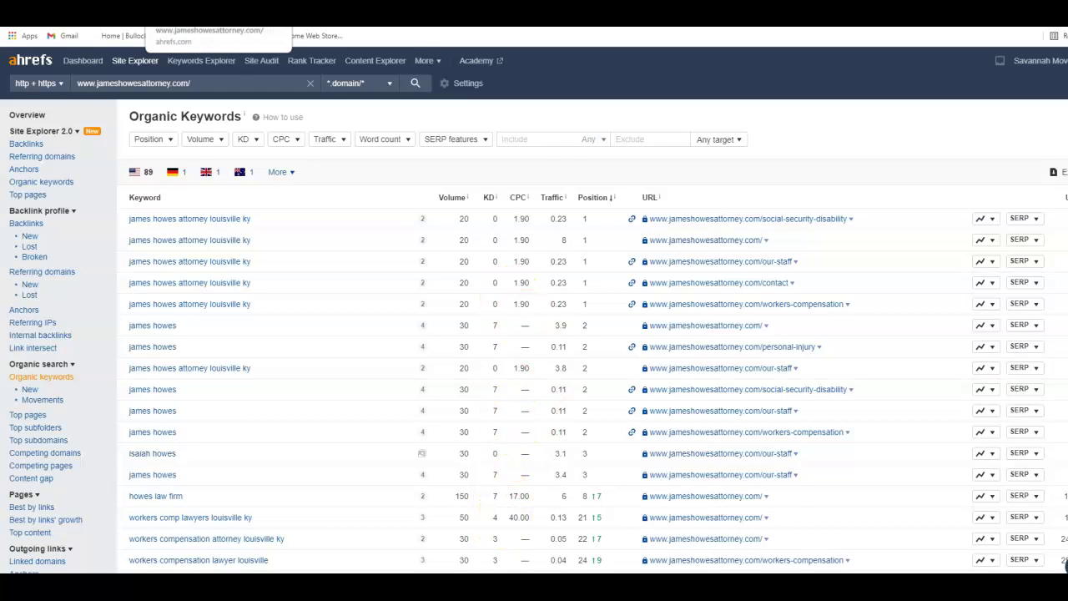
- Switch to the Morgan & Morgan website and look through its settlements, fee comparison and free case evaluation form
left_click(351, 13)
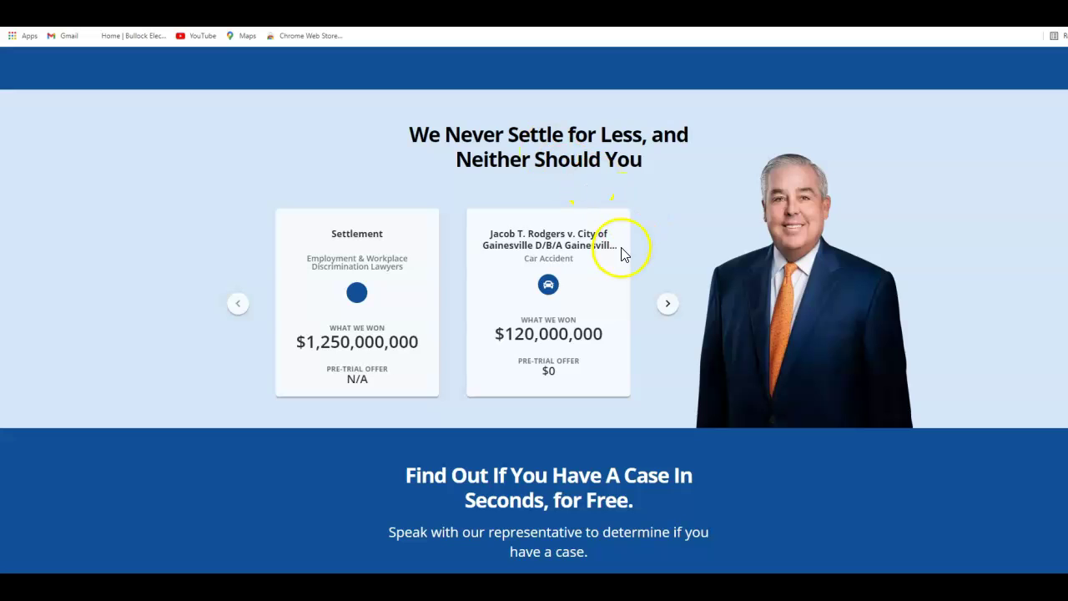
scroll(621, 252, "down", 8)
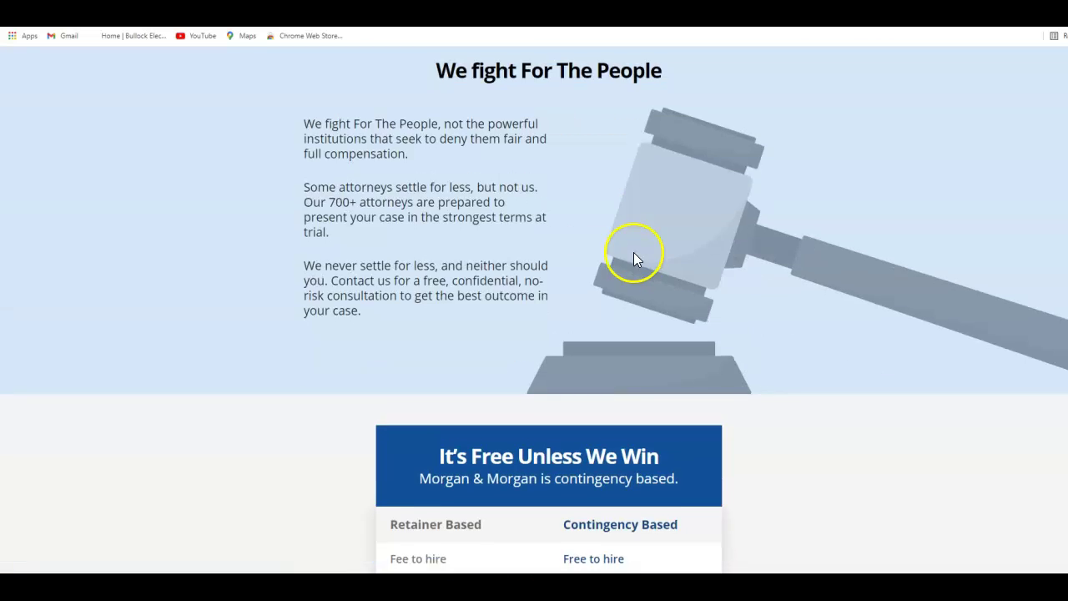
scroll(634, 252, "down", 9)
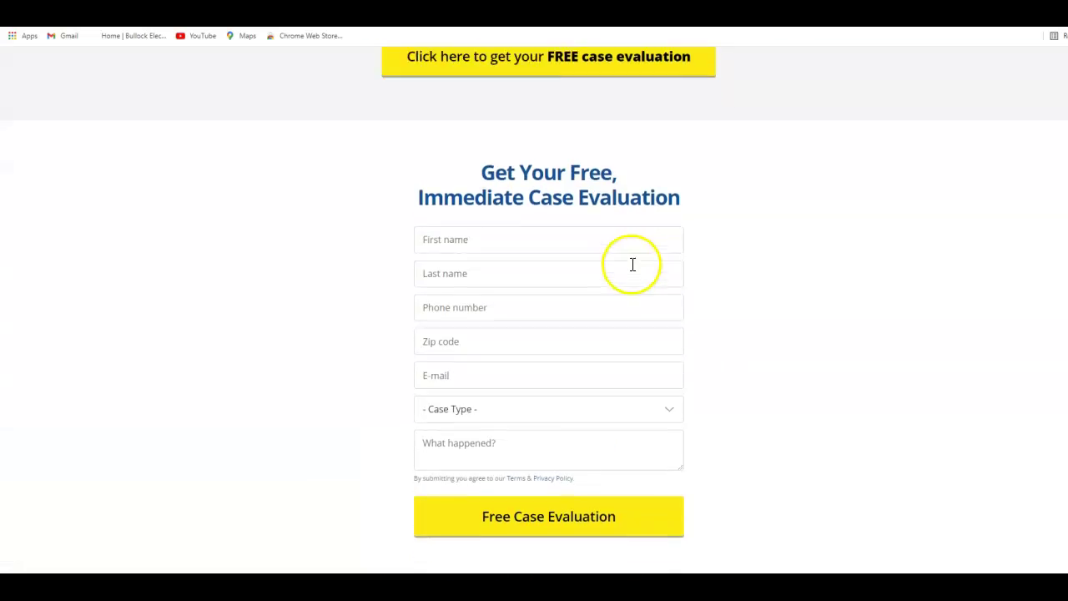
scroll(633, 269, "down", 3)
scroll(629, 286, "up", 8)
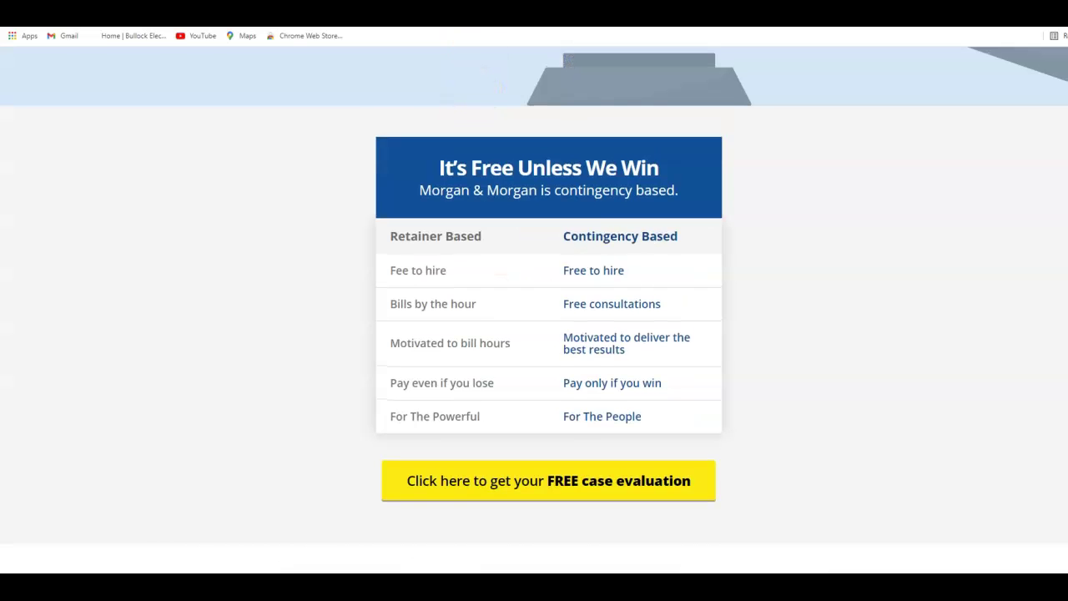
key("ctrl+Tab")
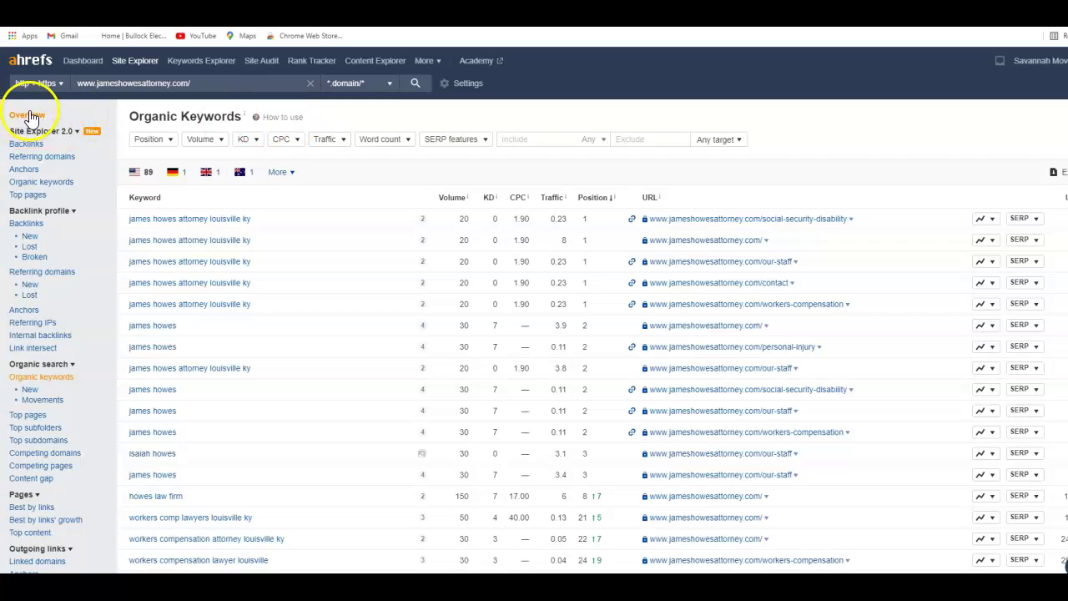
left_click(29, 114)
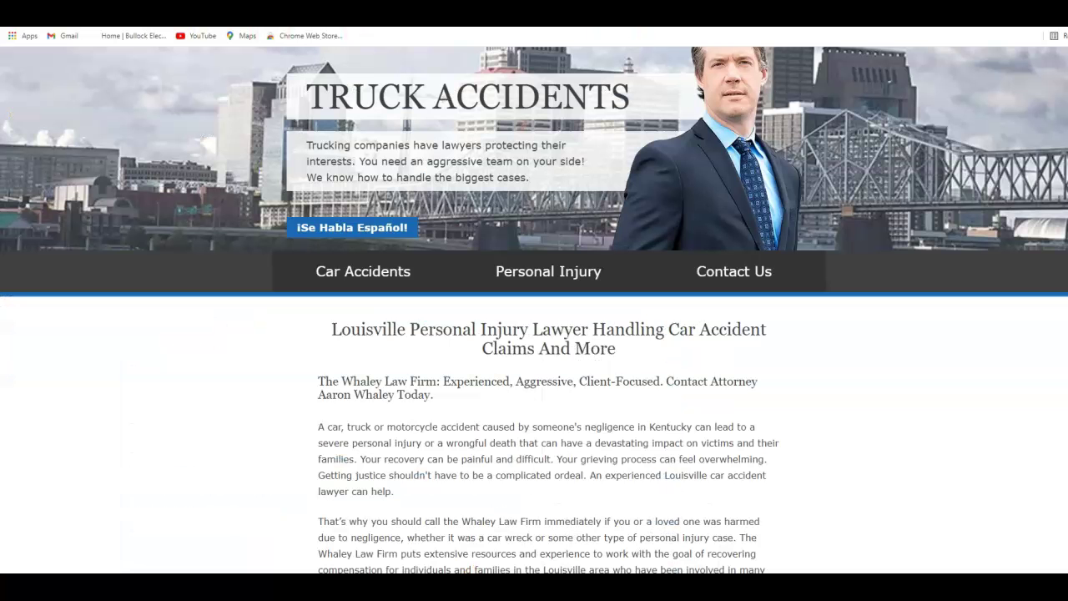
scroll(679, 184, "up", 2)
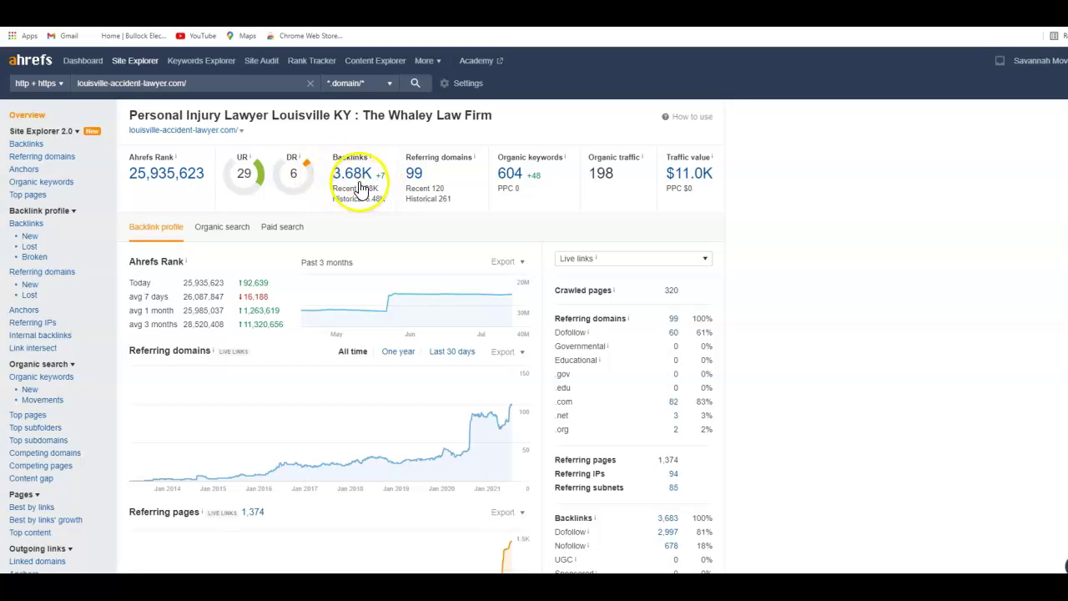
left_click(414, 174)
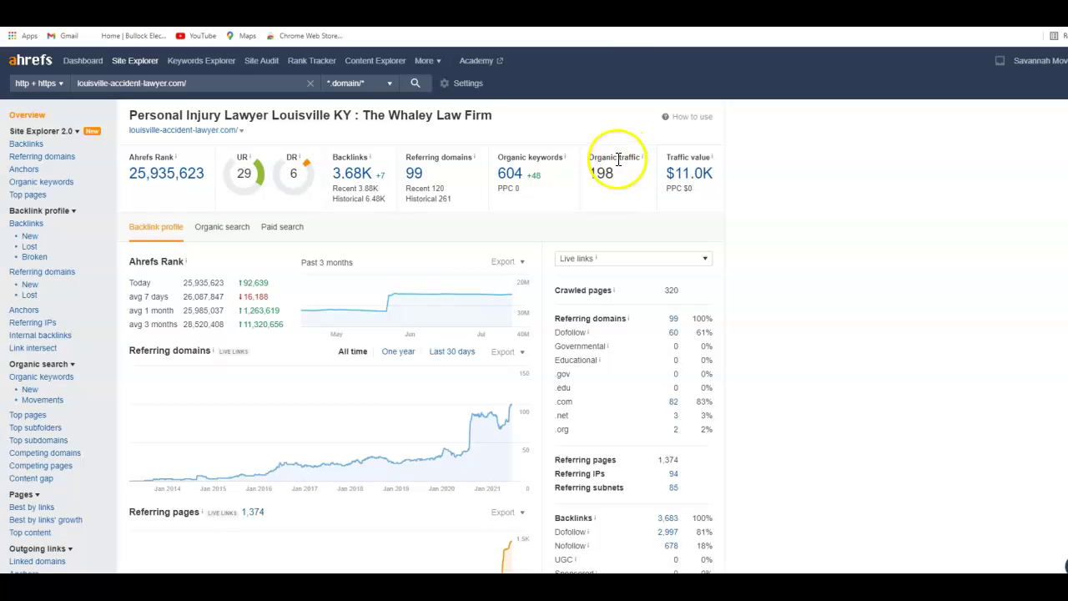
- Open the organic keywords report for louisville-accident-lawyer.com and sort the keywords by position
left_click(513, 174)
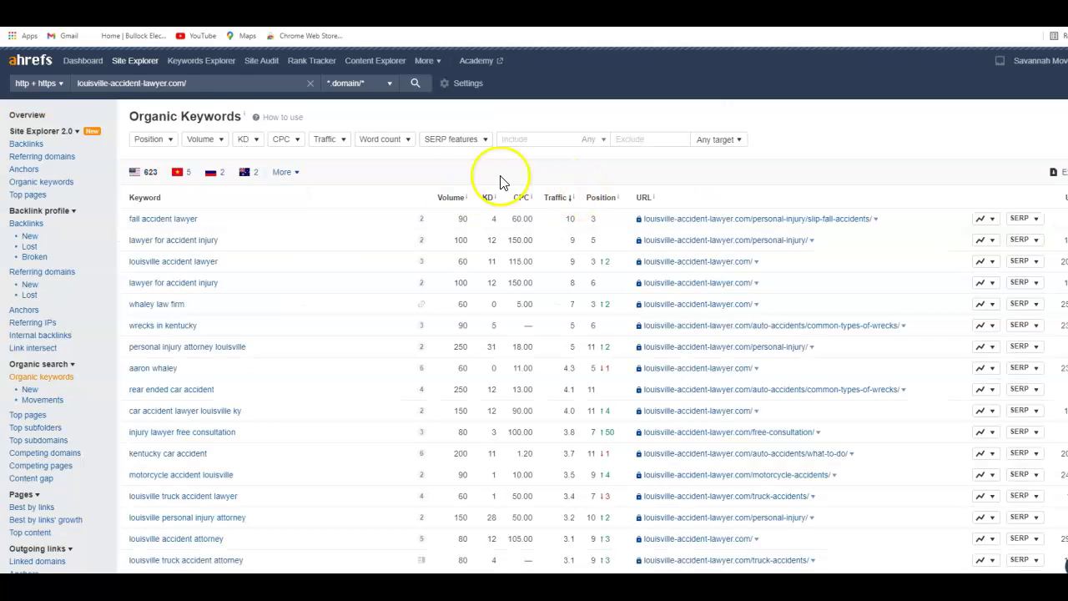
left_click(608, 197)
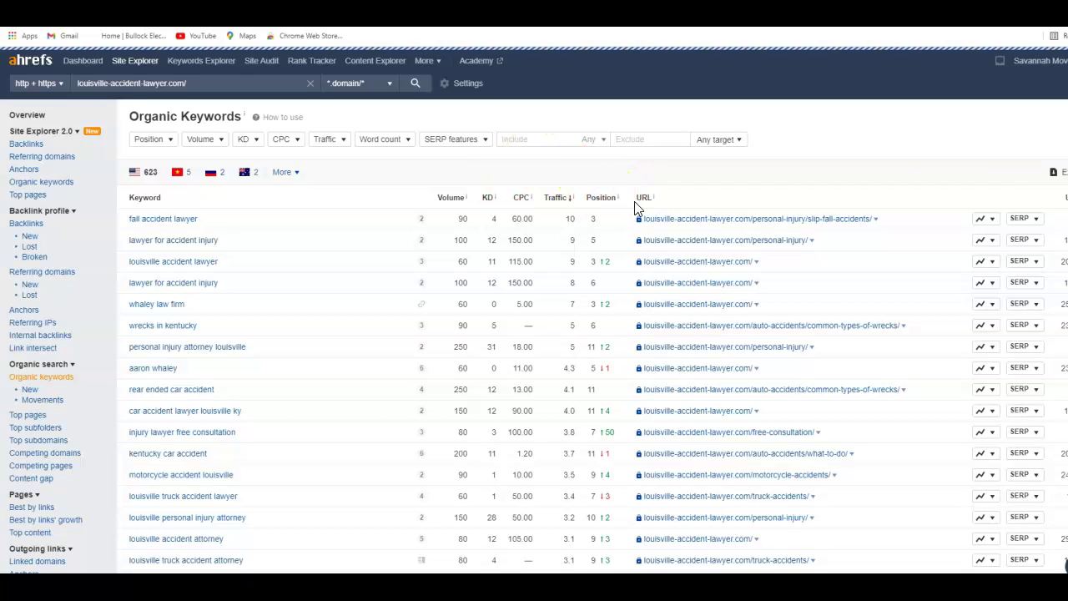
- Examine the competitor's ranking keywords, checking positions, traffic, cost per click and SERP features for the Louisville accident, truck and motorcycle terms
scroll(653, 204, "down", 1)
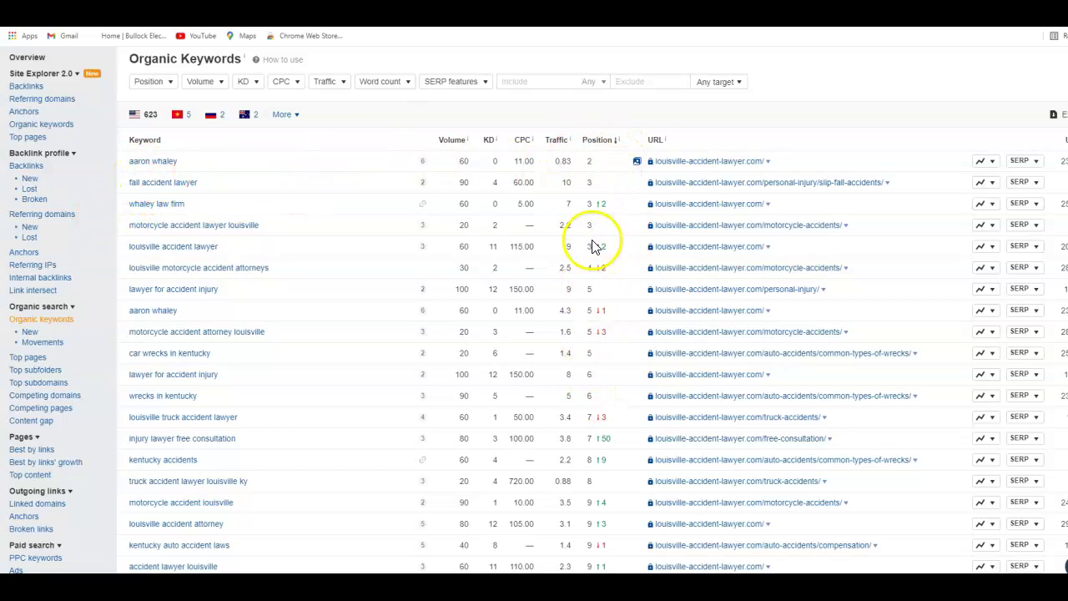
scroll(599, 328, "down", 1)
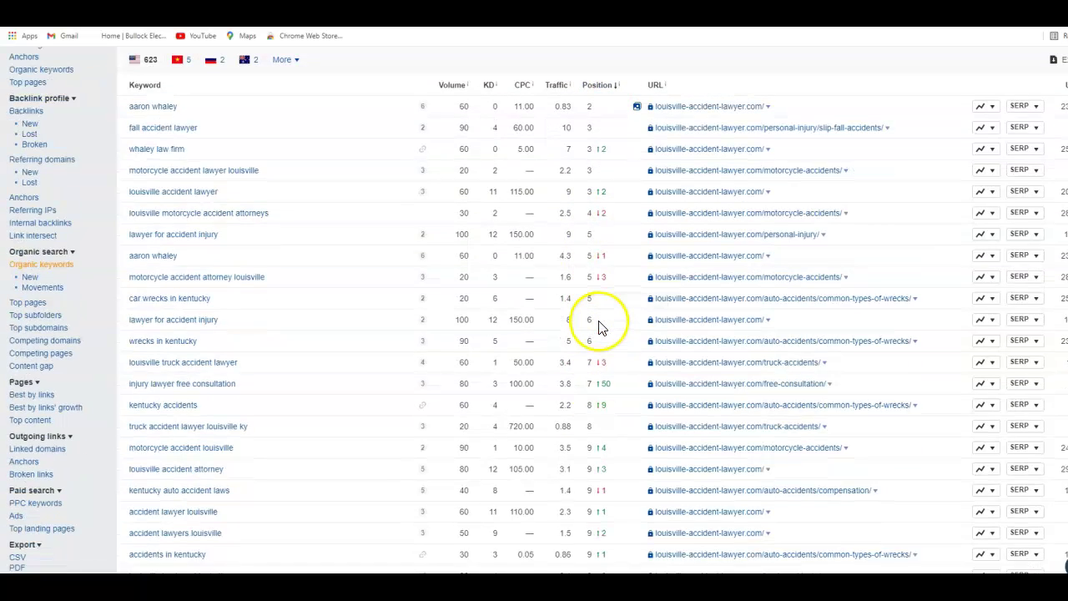
scroll(600, 328, "down", 2)
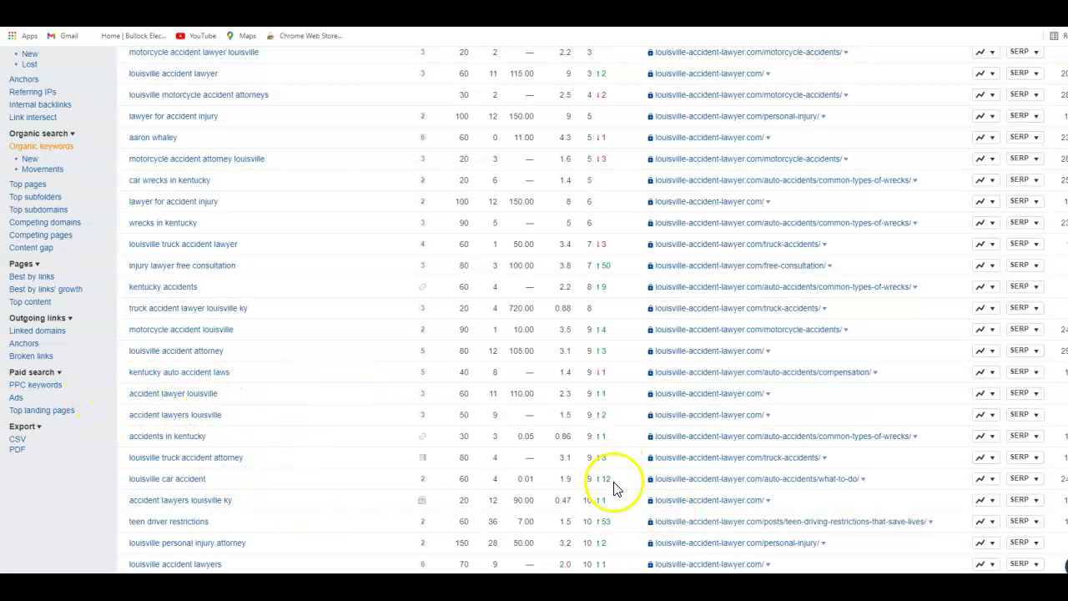
scroll(621, 534, "down", 2)
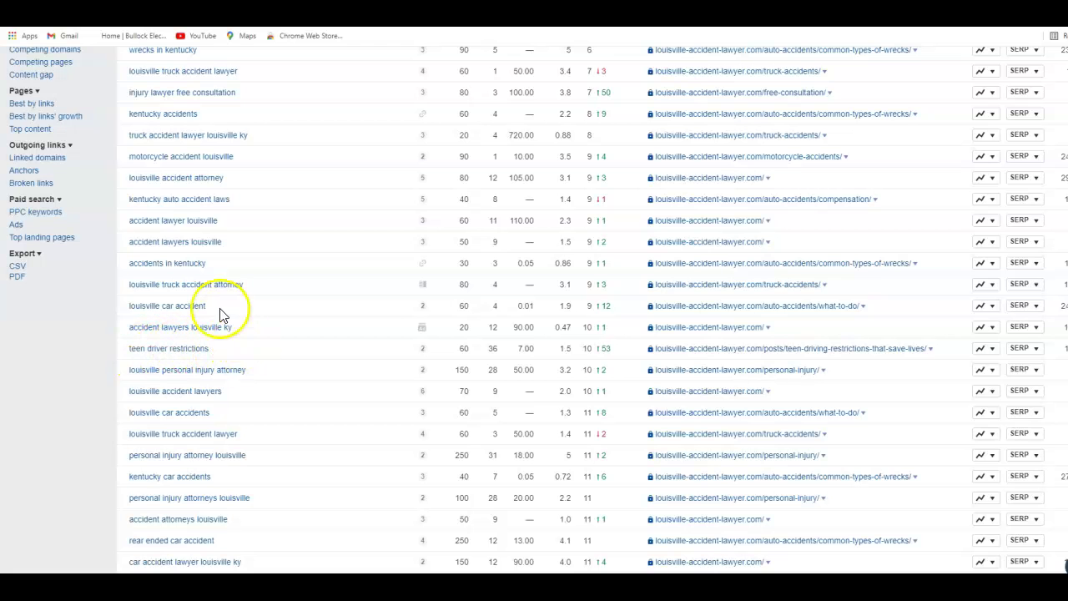
scroll(192, 276, "up", 2)
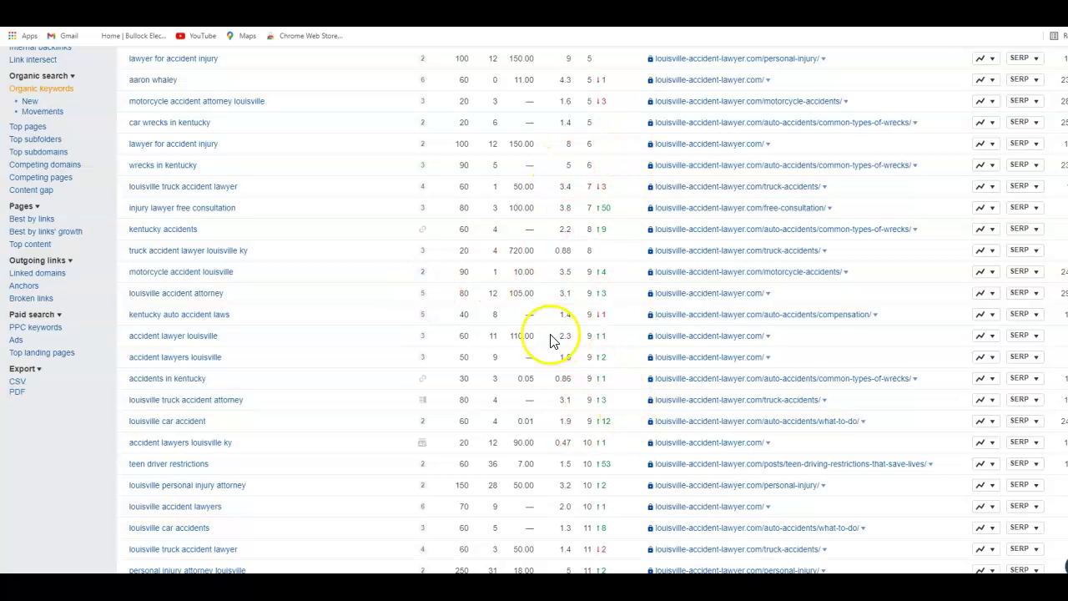
mouse_move(428, 318)
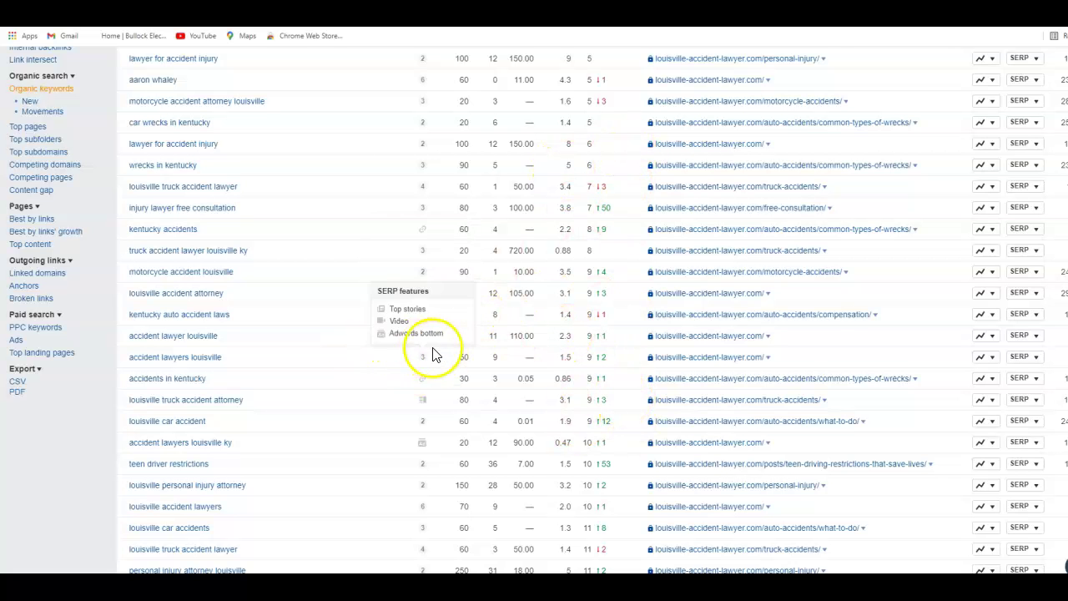
scroll(438, 355, "up", 4)
scroll(438, 363, "up", 1)
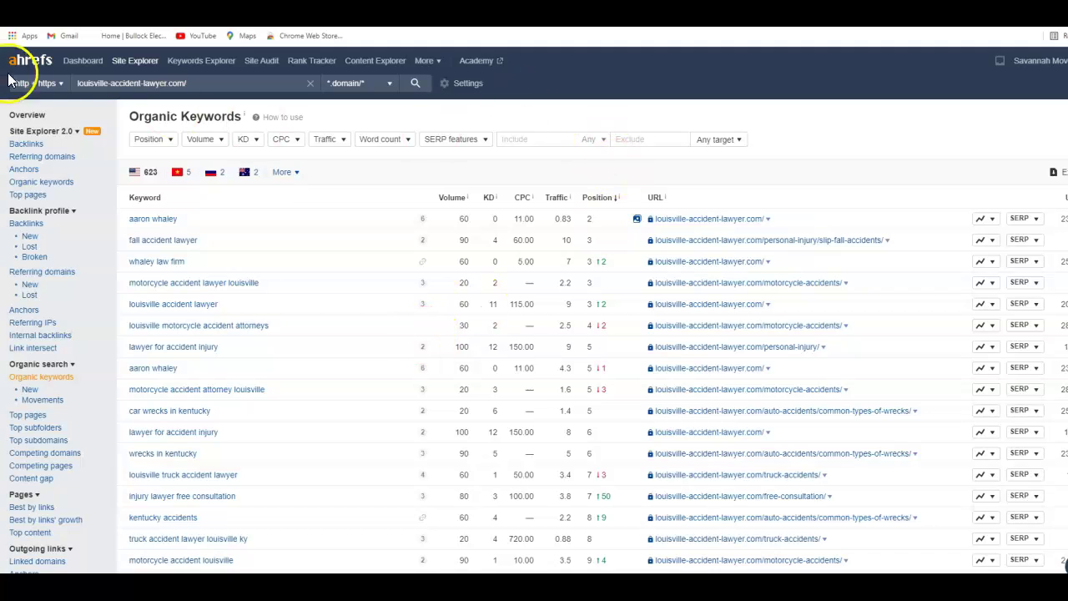
left_click(28, 117)
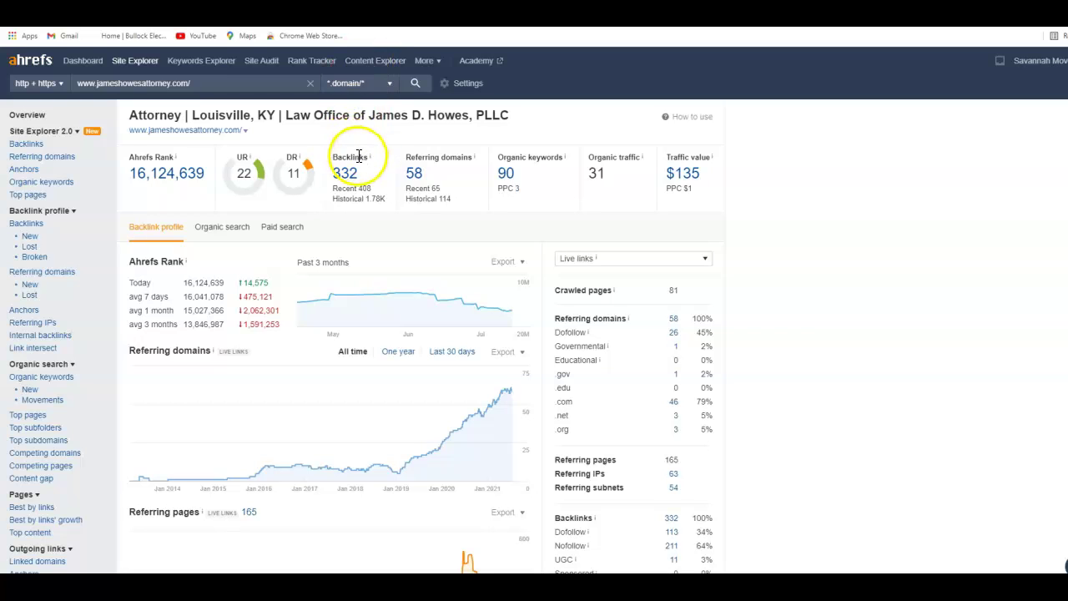
left_click(414, 173)
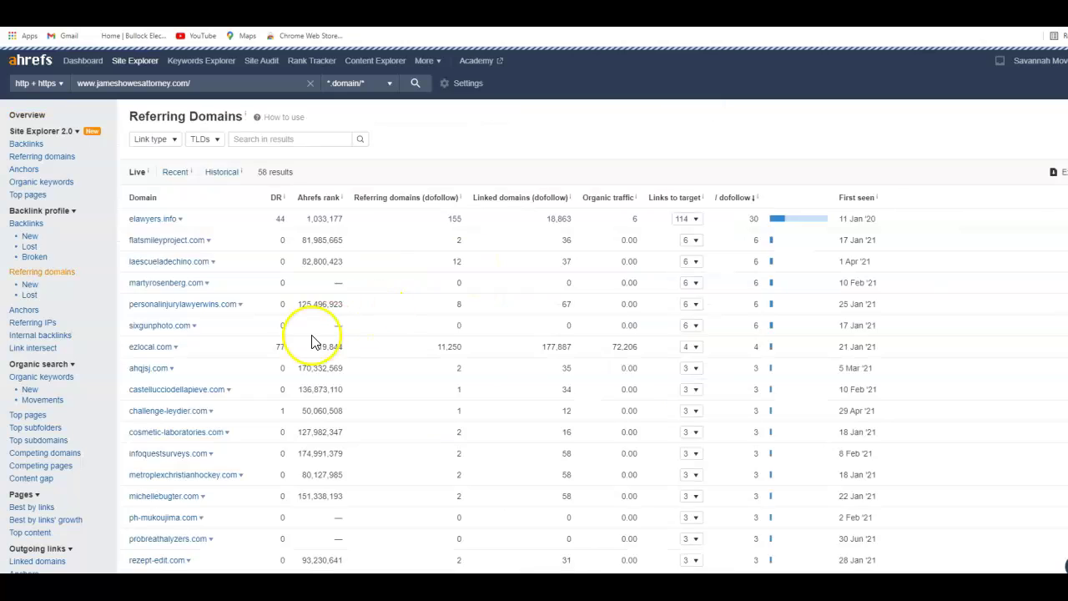
scroll(309, 334, "down", 5)
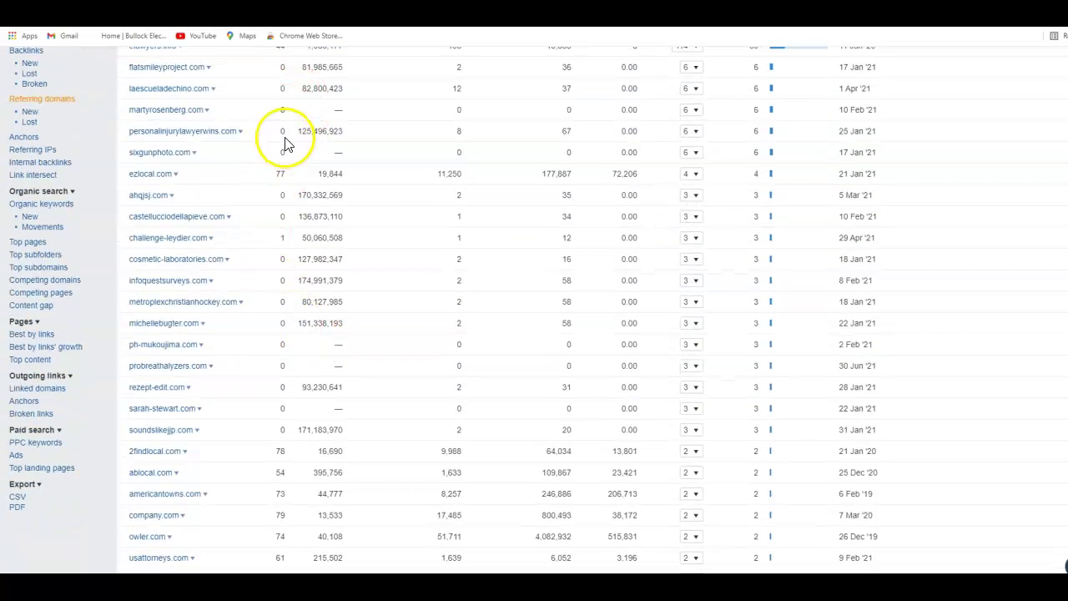
scroll(286, 143, "up", 3)
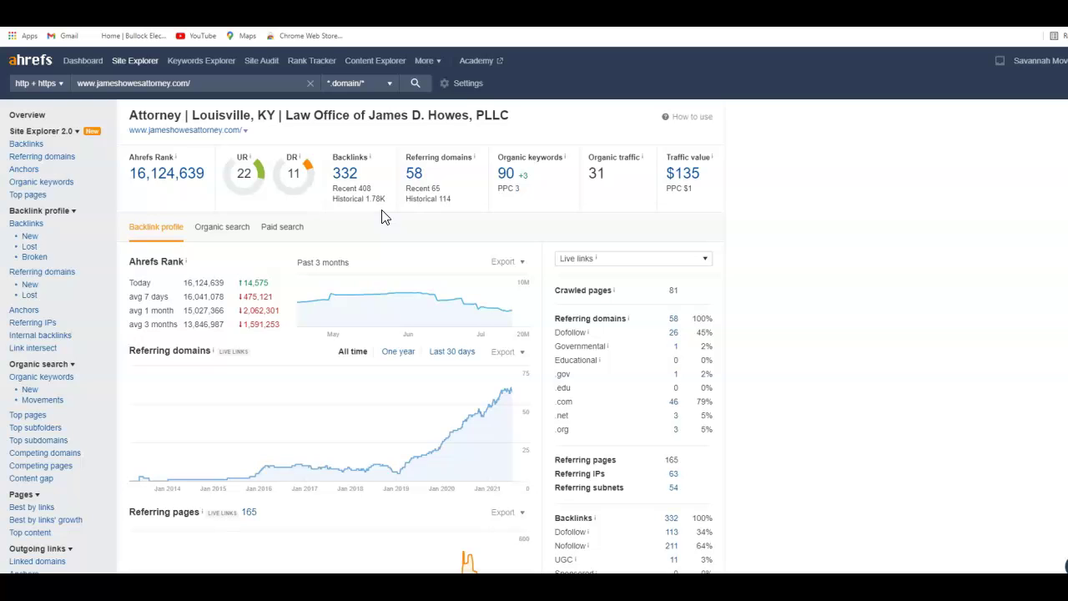
mouse_move(506, 391)
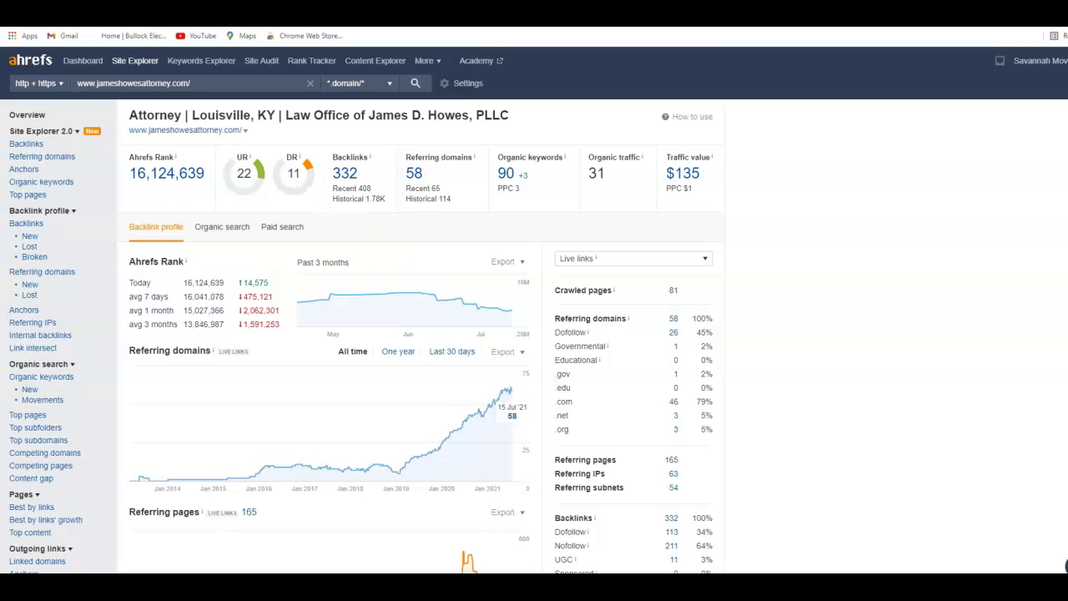